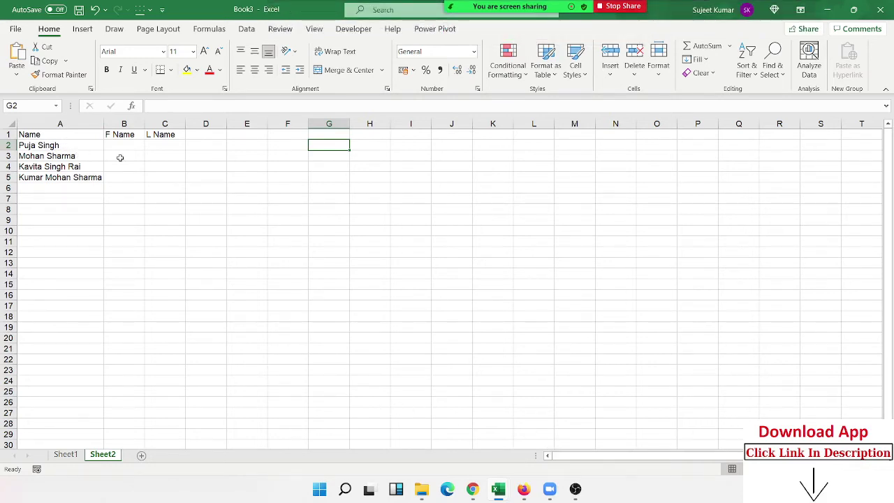
Enter Puja in B2 as the example and Flash Fill the first names down F Name.
click(59, 142)
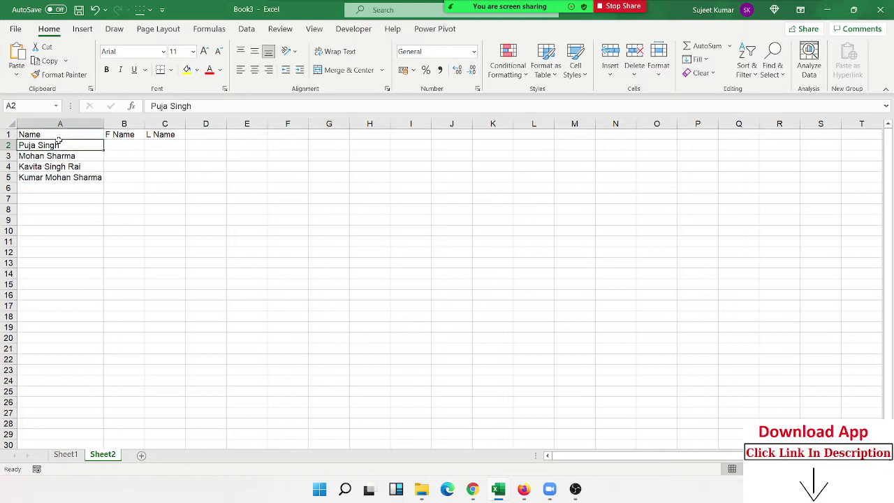
drag(59, 141, 48, 173)
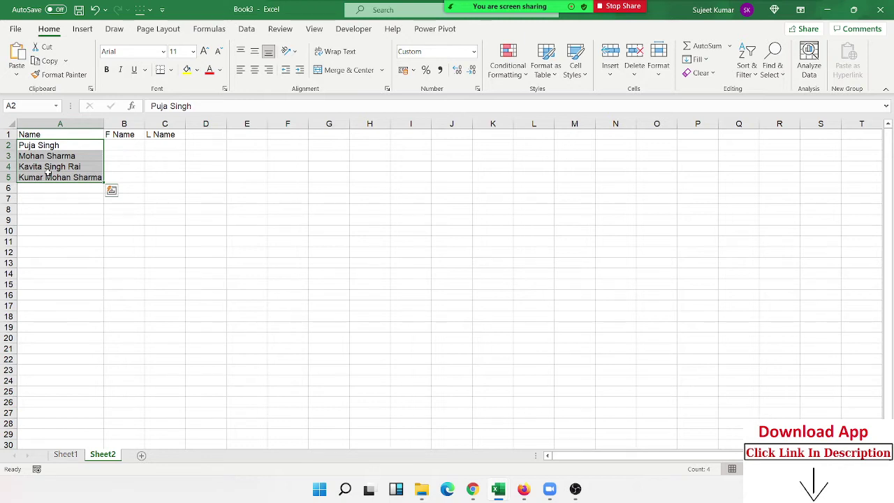
key(Right)
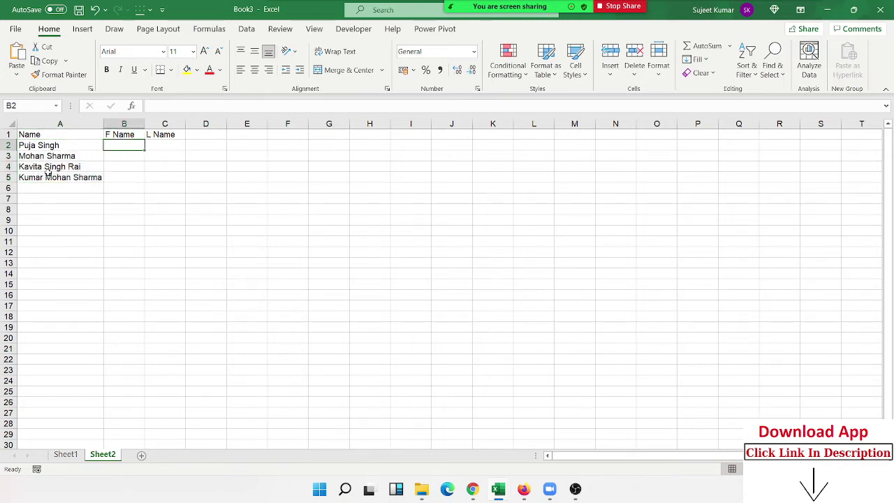
text(Puja)
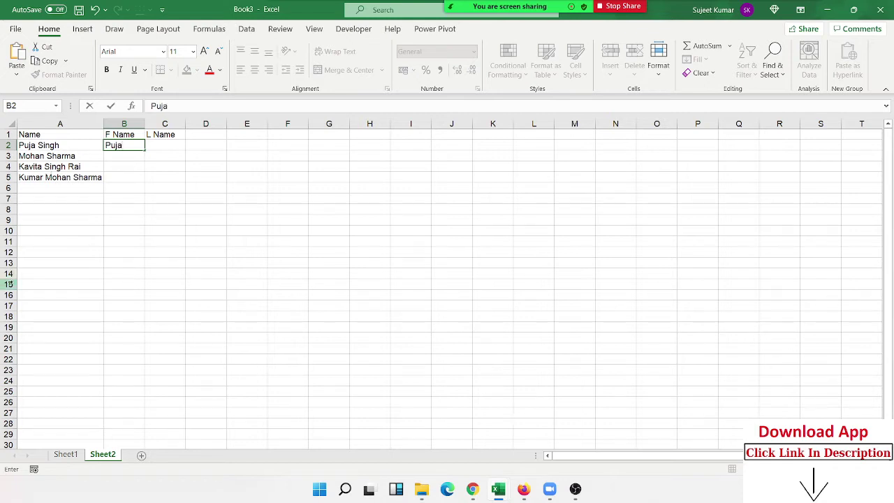
key(Return)
click(130, 145)
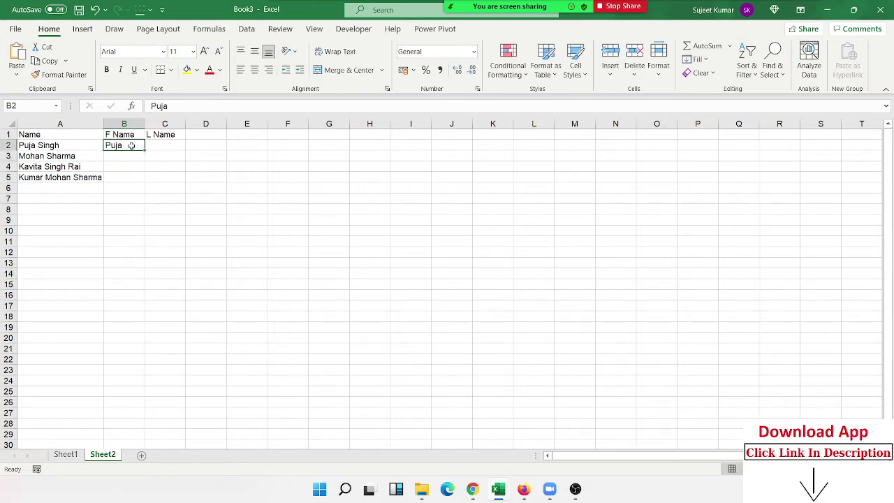
click(699, 60)
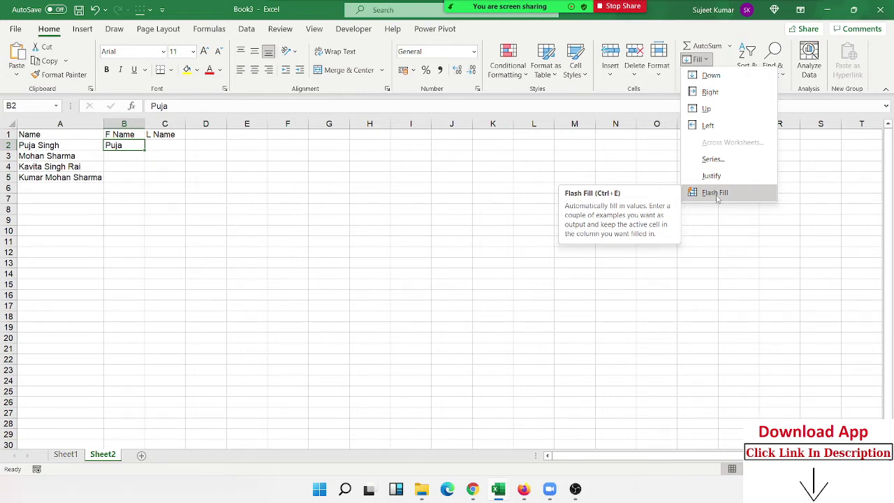
click(715, 193)
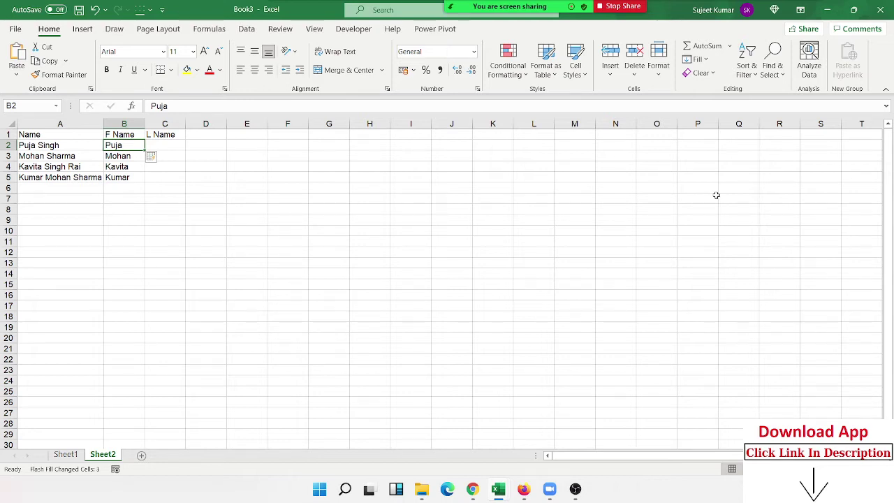
key(Right)
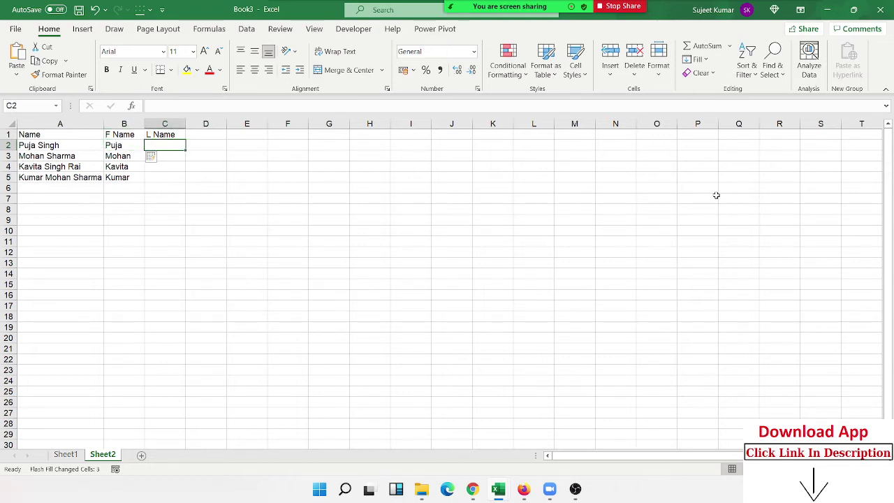
Enter Singh in C2 as the example and Flash Fill the remaining last names.
text(Si)
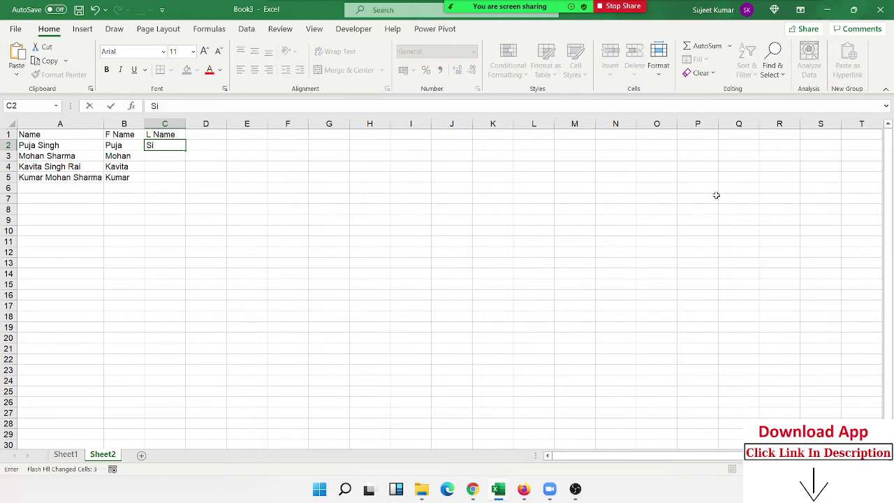
text(ngh)
key(Return)
key(Up)
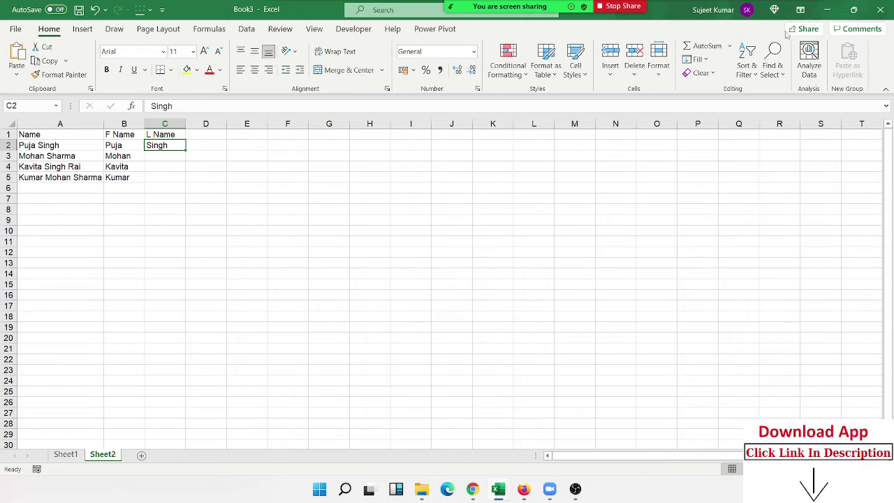
click(701, 73)
click(700, 60)
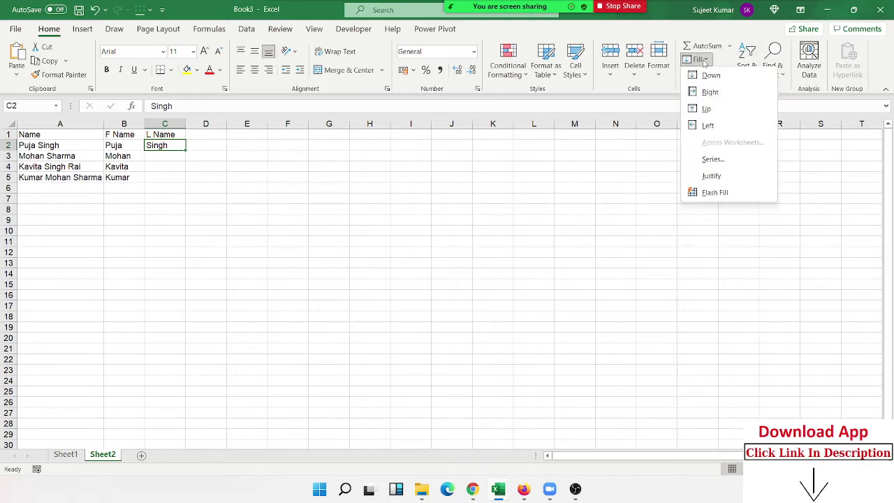
click(715, 192)
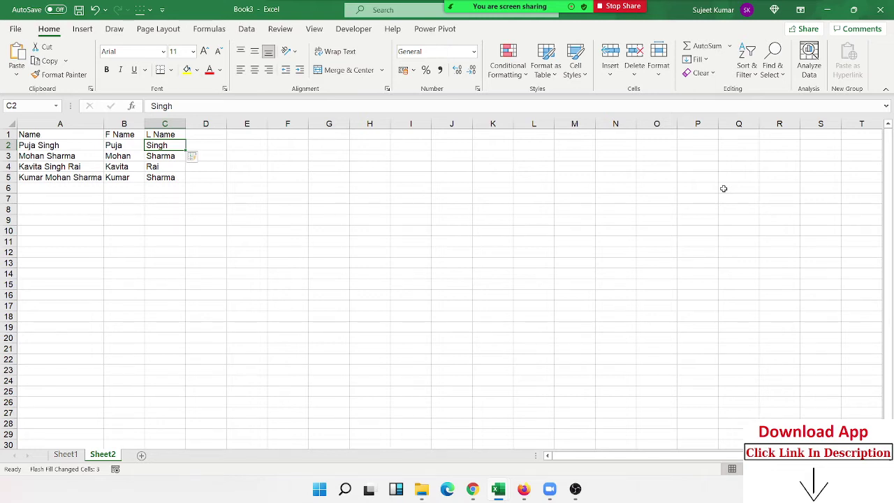
Add a Date header in F1 and the first date 01-Sep in F2.
click(295, 134)
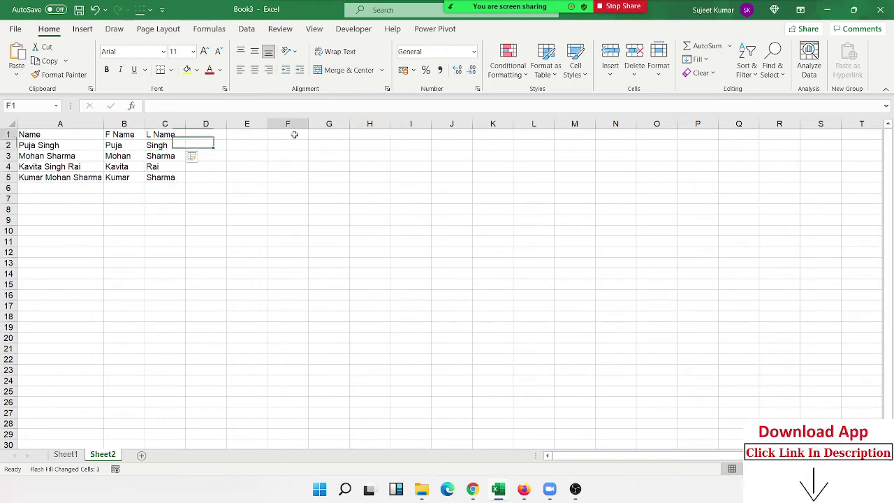
text(Da)
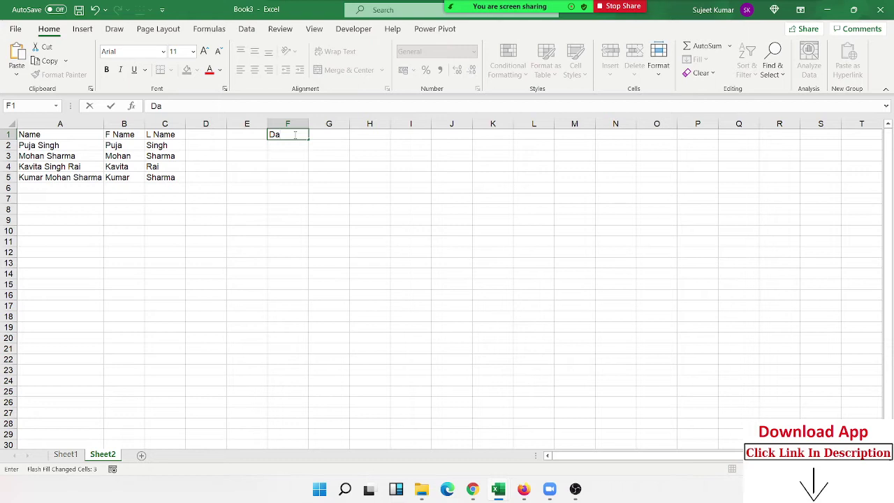
text(te)
key(Return)
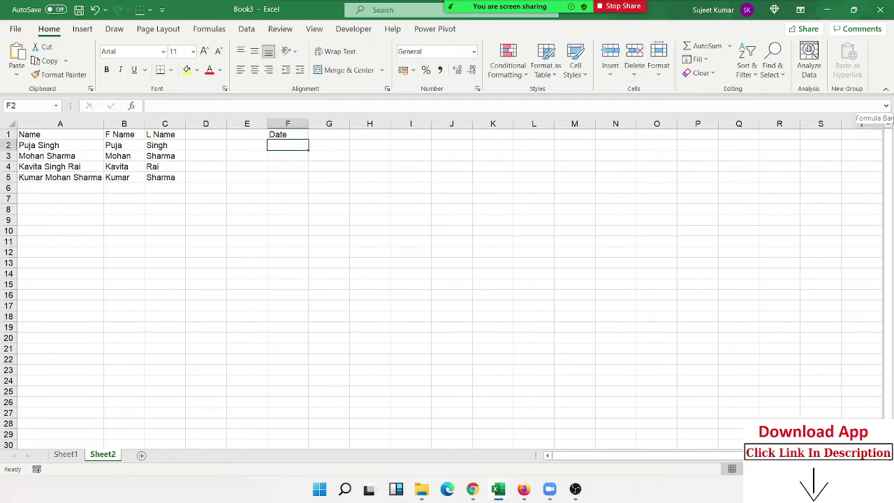
text(1/9)
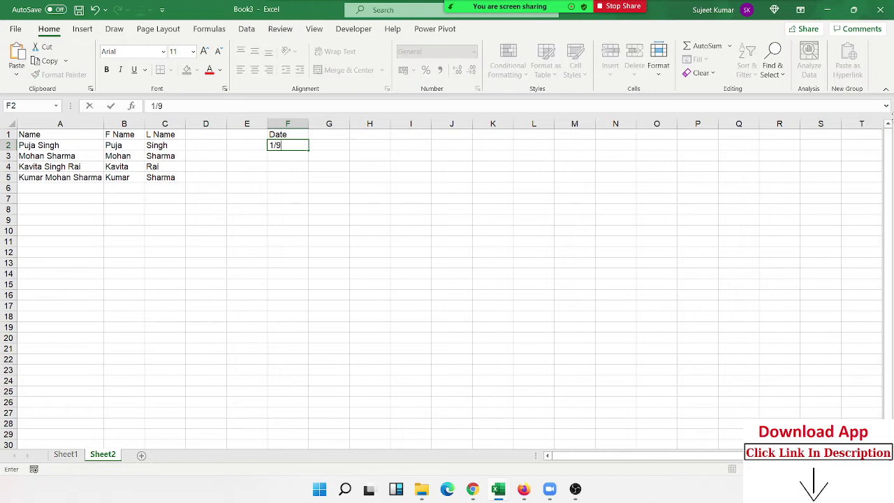
key(Return)
Enter =F2+60 in F3 and copy it down to F8 with Ctrl+D.
text(=)
key(Up)
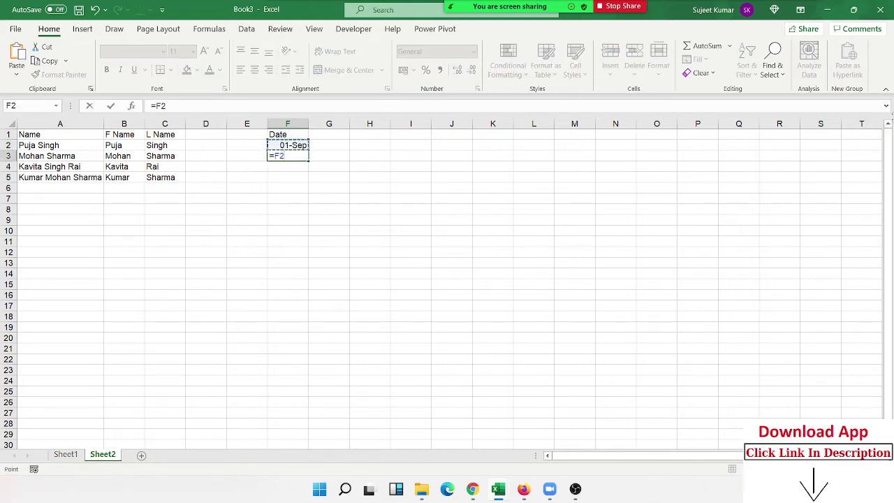
text(+60)
key(Return)
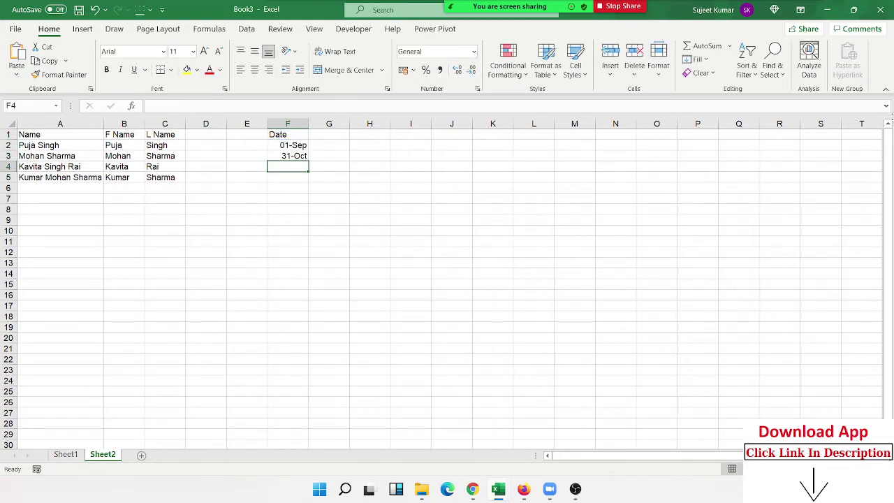
drag(287, 156, 287, 209)
key(ctrl+d)
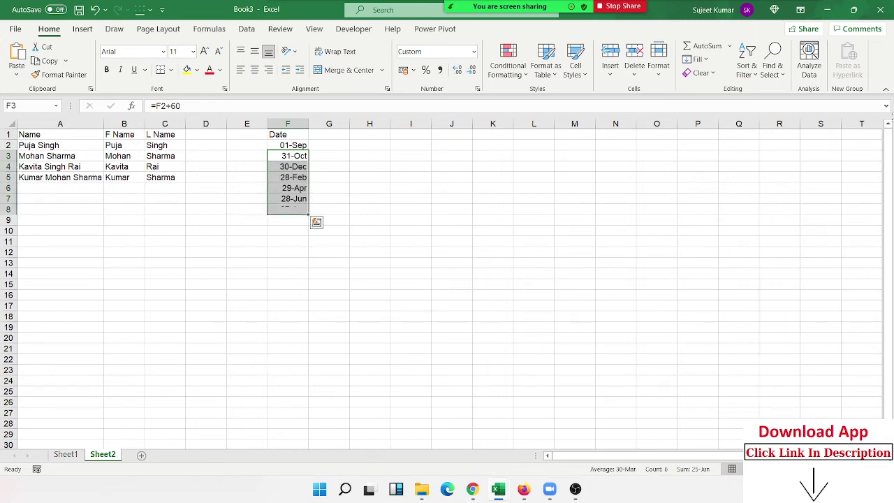
key(Up)
key(Right)
Enter Sep in G2 and Flash Fill the month names for the remaining dates.
text(S)
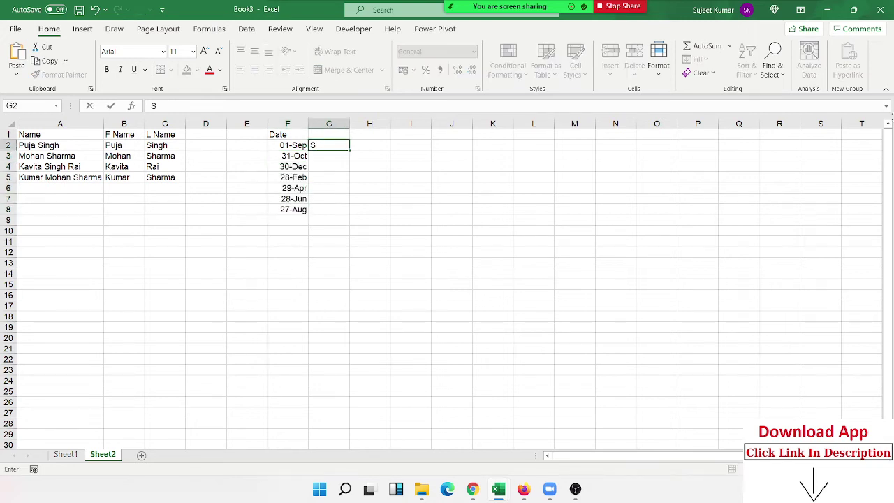
text(ep)
key(Return)
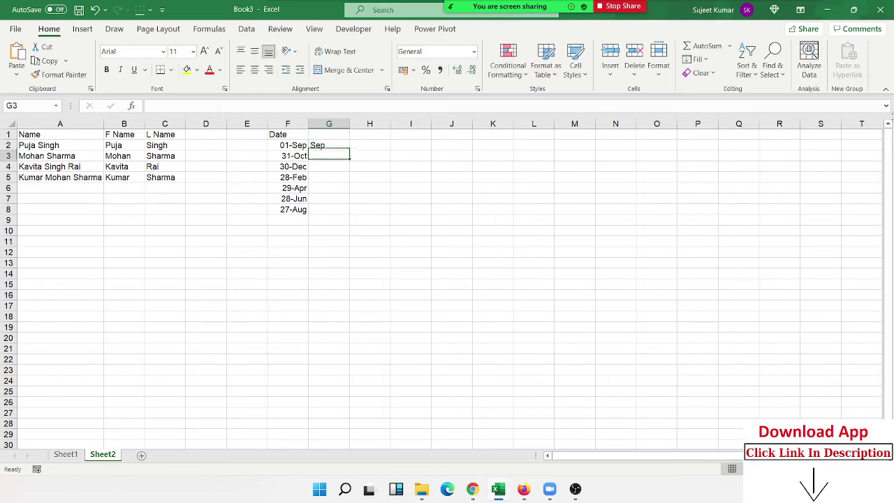
key(Up)
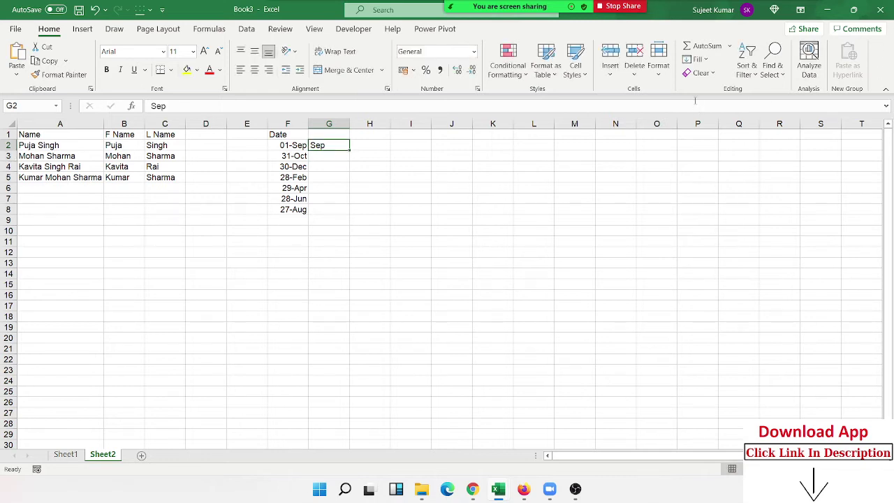
click(697, 59)
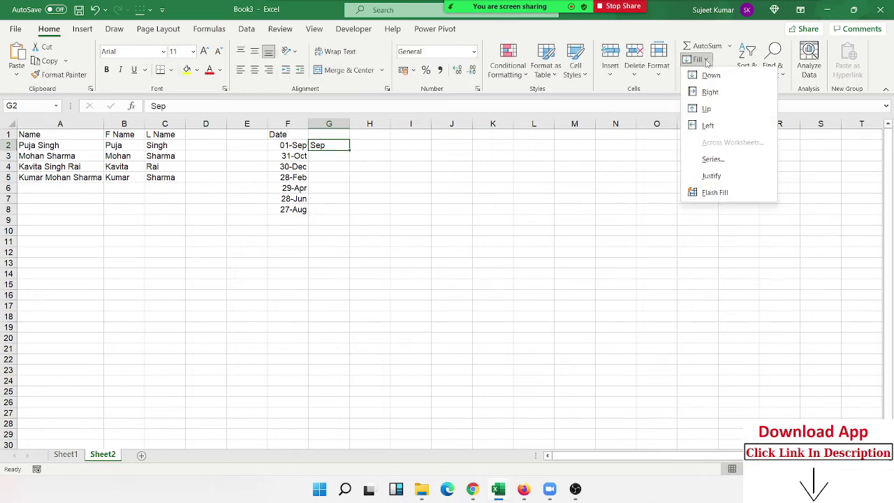
click(718, 190)
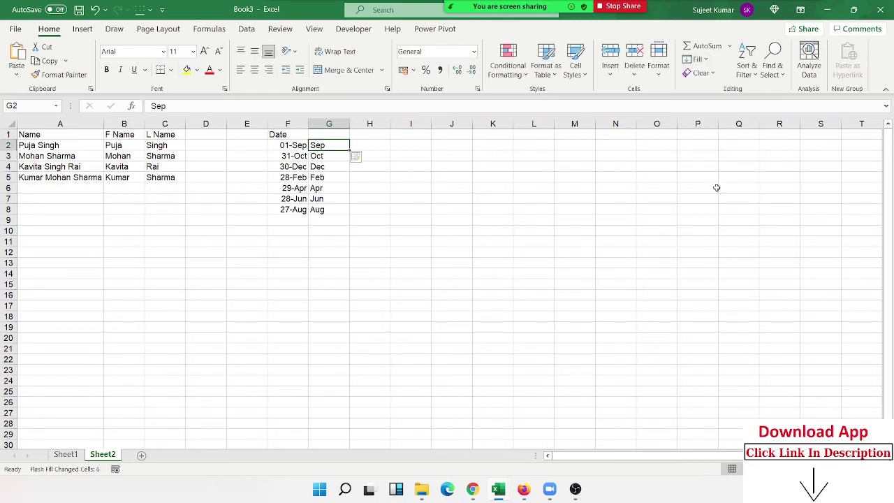
click(461, 143)
Enter 852, 369, 85 and 147 into J2:J5, correcting 14 to 147.
text(852)
key(Return)
text(3)
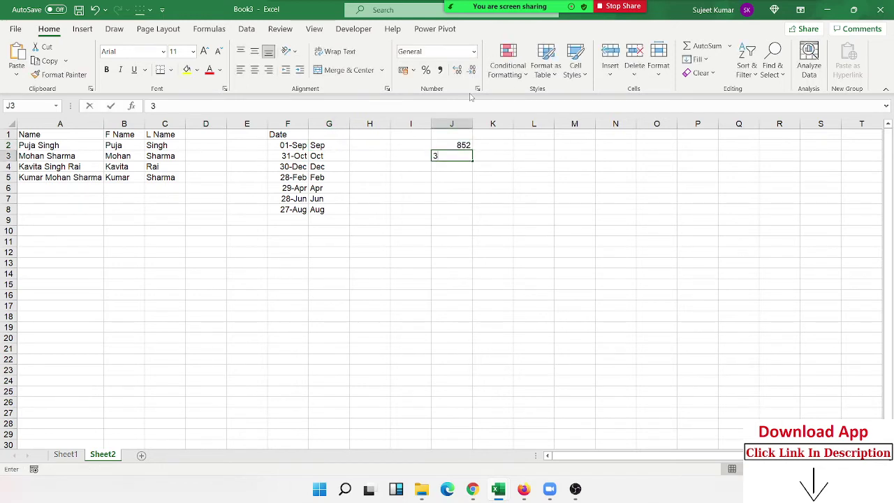
text(69)
key(Return)
text(85)
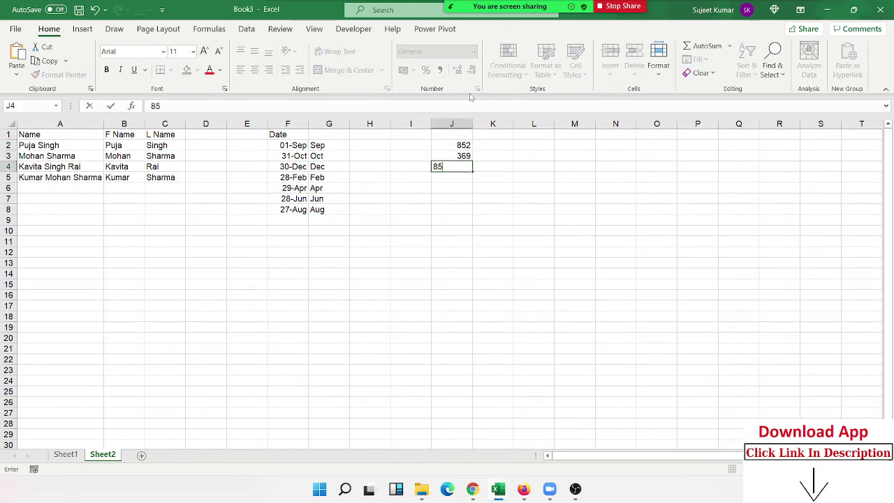
key(Return)
text(14)
key(Return)
key(Up)
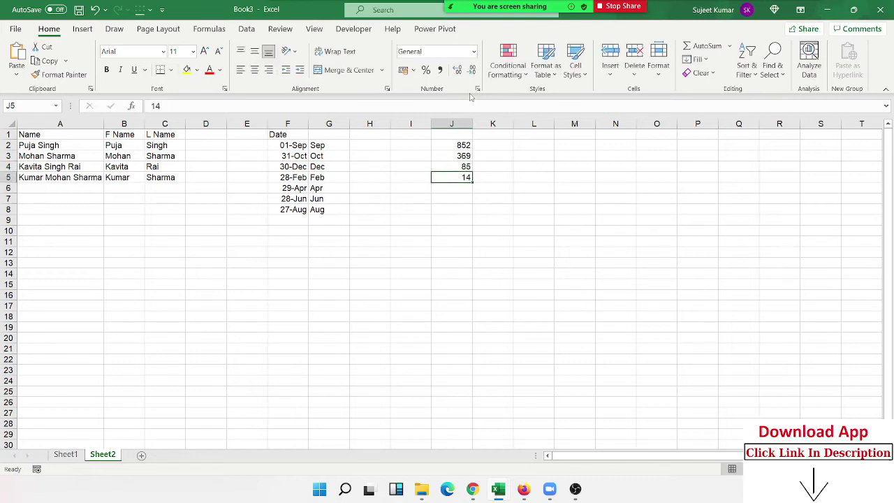
key(F2)
key(BackSpace)
text(47)
key(Return)
Add 322 in J6 and change J4 from 85 to 854.
text(322)
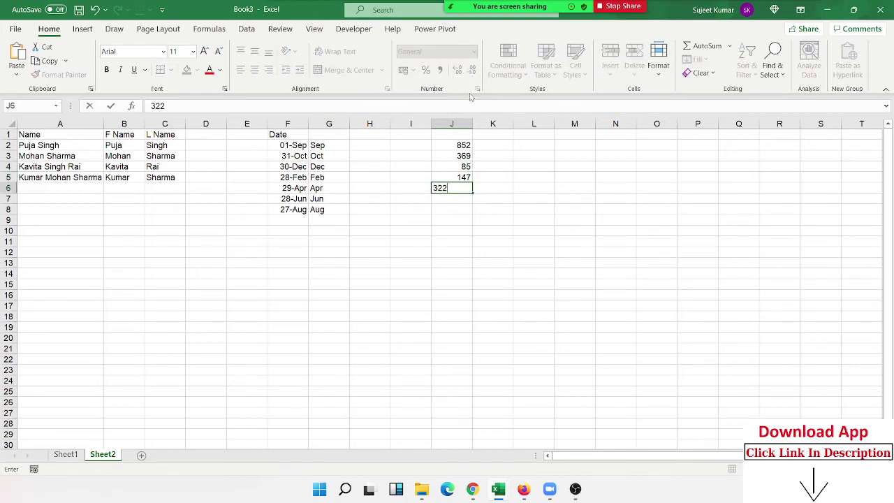
key(Up)
key(Up)
key(F2)
text(4)
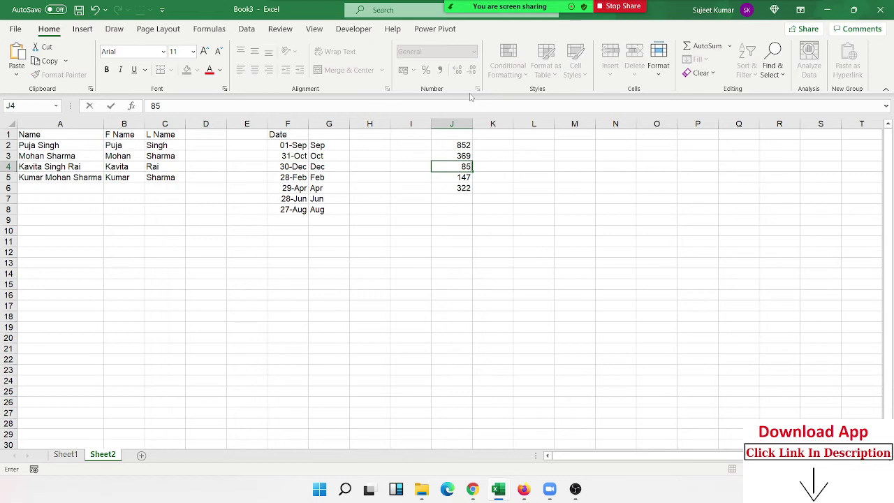
key(Return)
Enter 85 in K2 as the example and Flash Fill the first two digits down column K.
click(492, 141)
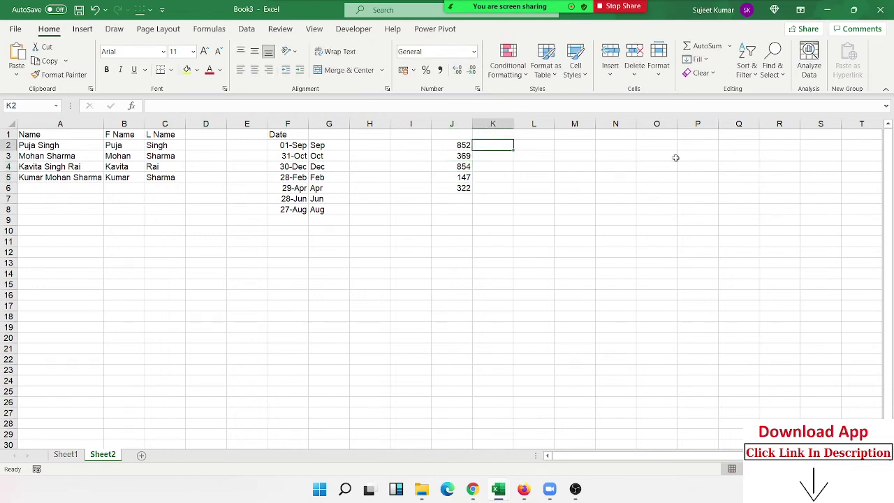
text(52)
key(Return)
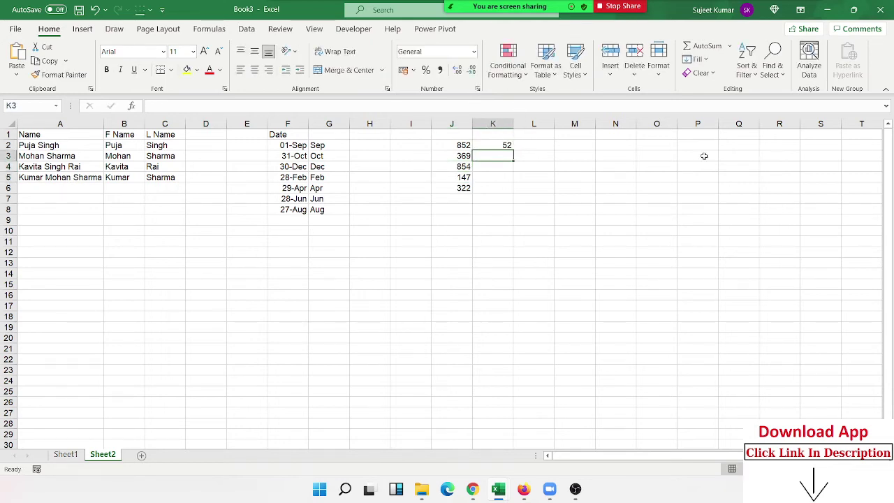
key(Up)
text(8)
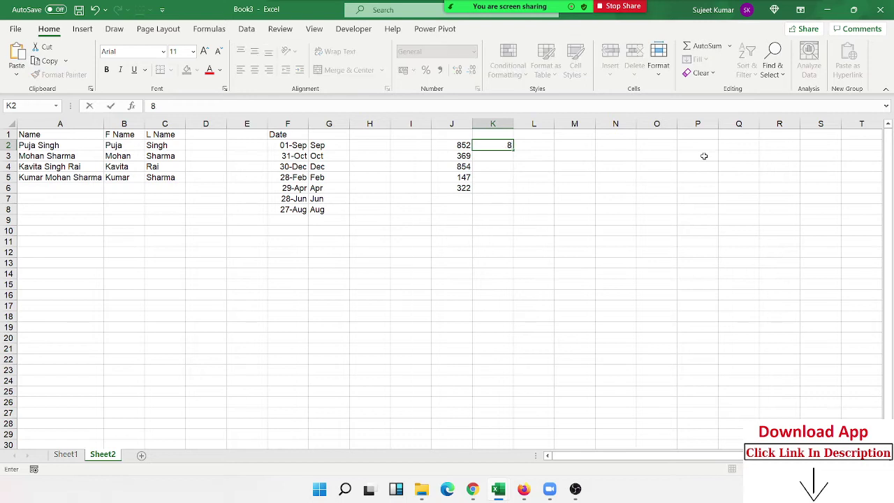
text(5)
key(Return)
key(Up)
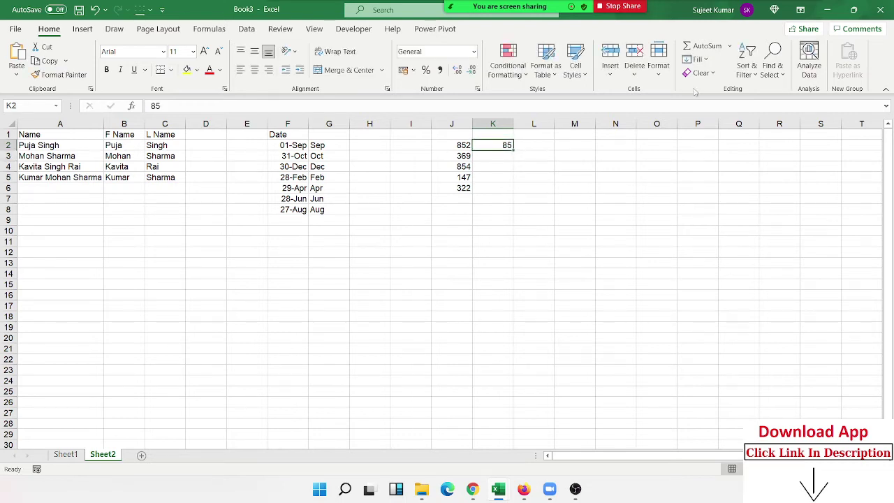
click(697, 59)
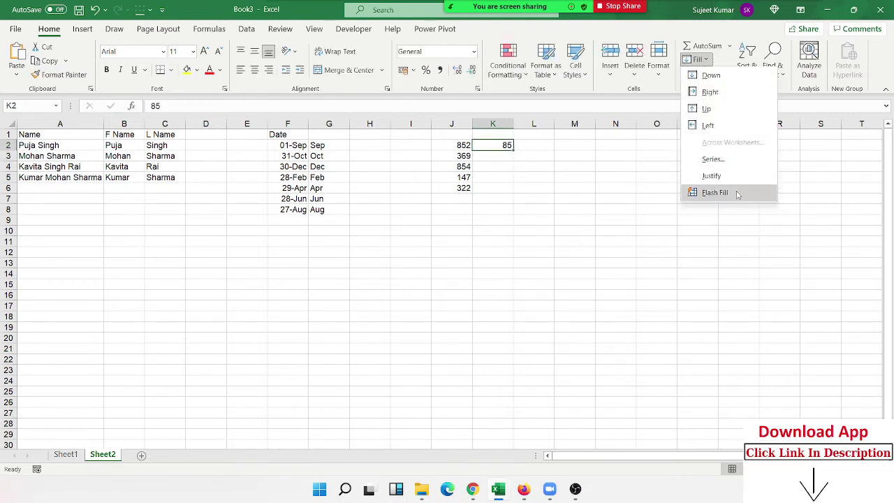
click(737, 192)
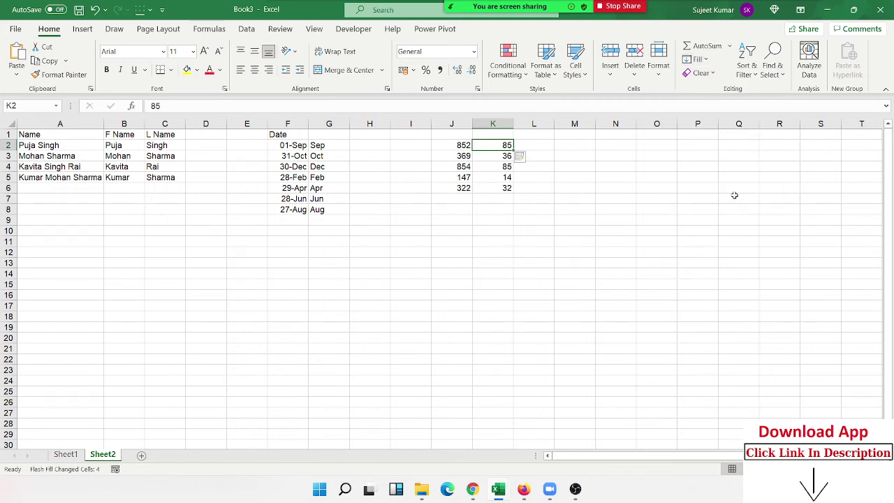
click(629, 145)
List the decimal numbers 85.36, 85.96 and 45.63 in N2:N4.
text(85)
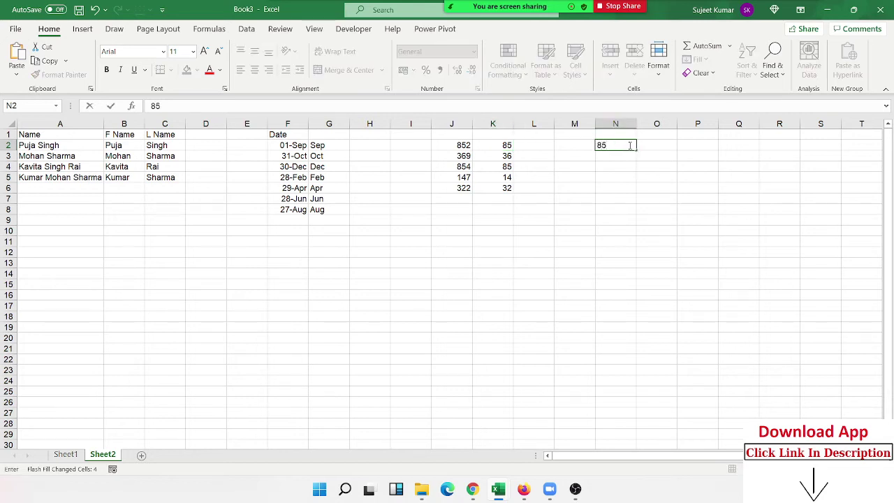
text(.55)
key(Return)
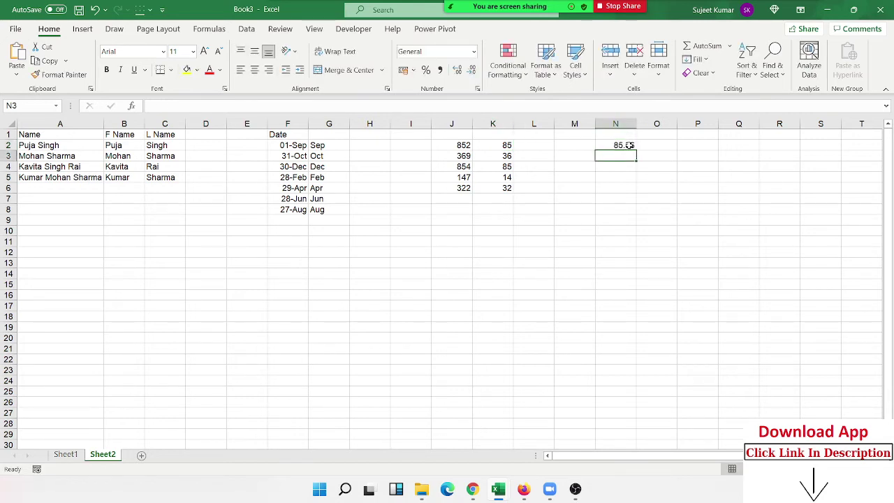
text(85.)
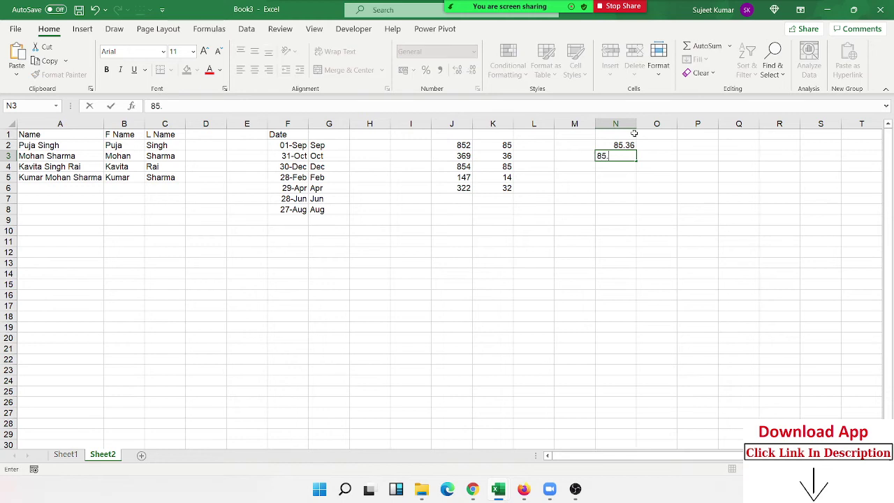
text(96)
key(Return)
text(45.)
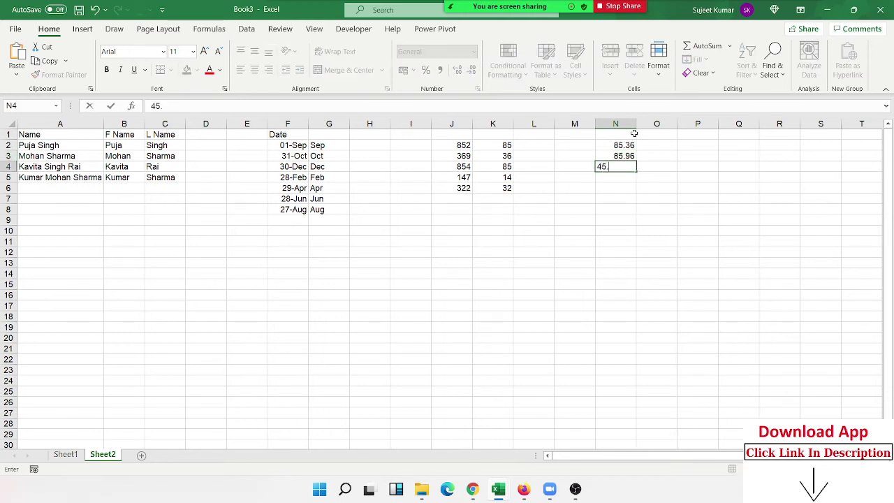
text(63)
key(Return)
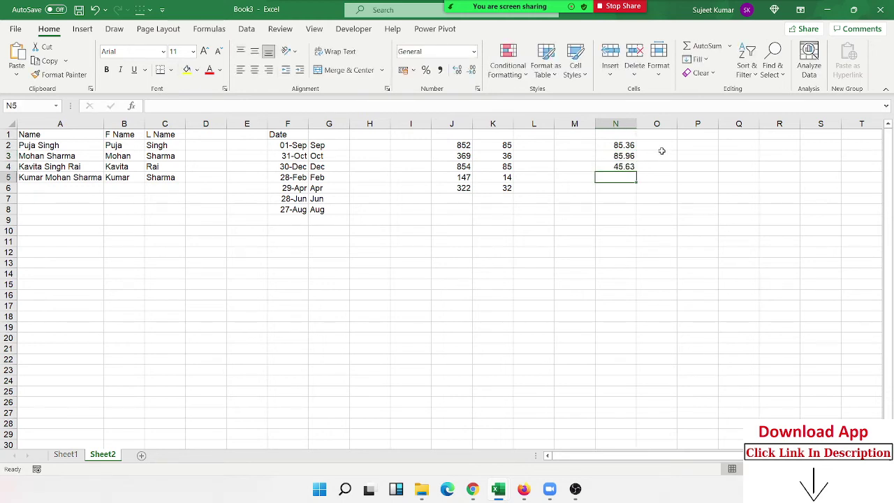
Enter 0.36 in O2 and Flash Fill the decimal parts 0.96 and 0.63 below it.
click(659, 145)
text(0)
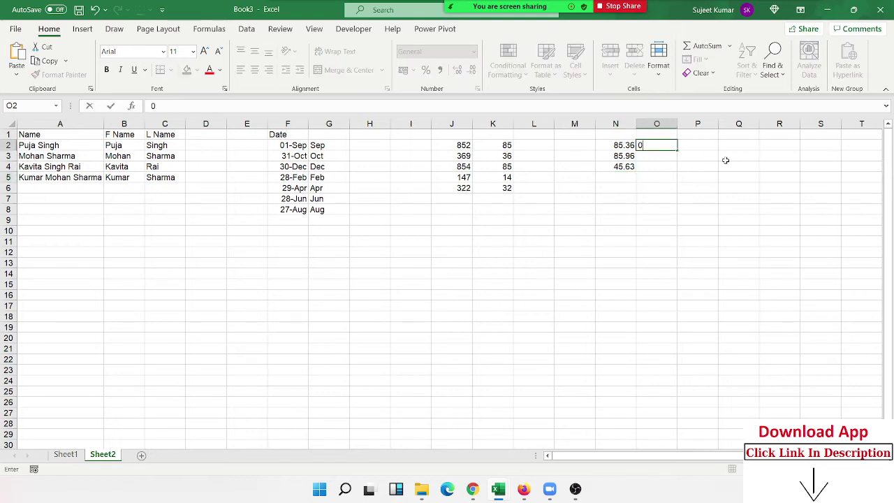
text(.36)
key(ctrl+Return)
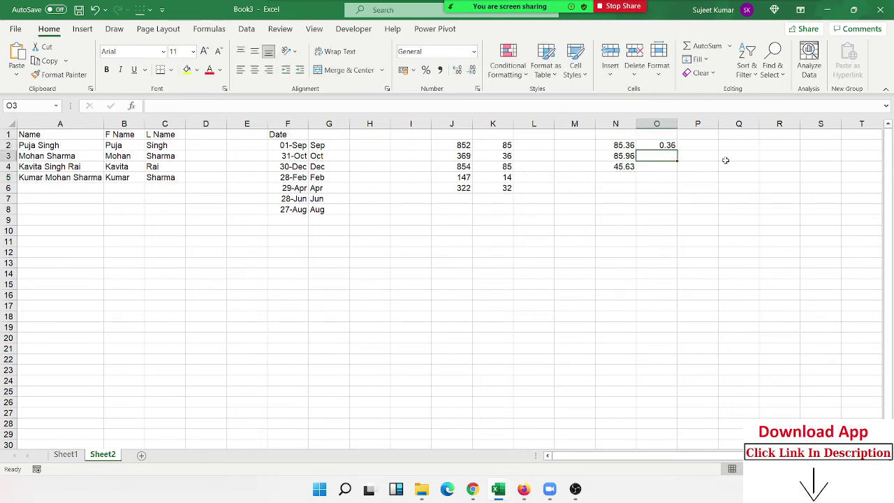
click(747, 69)
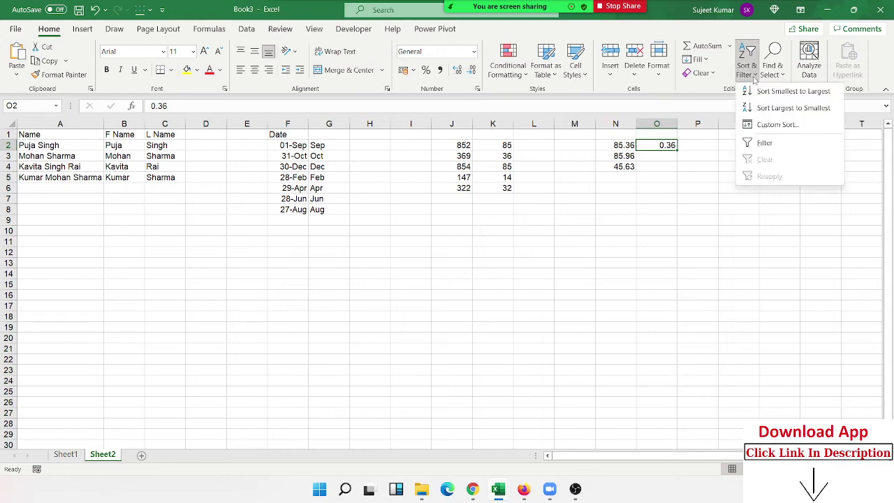
click(702, 59)
click(719, 191)
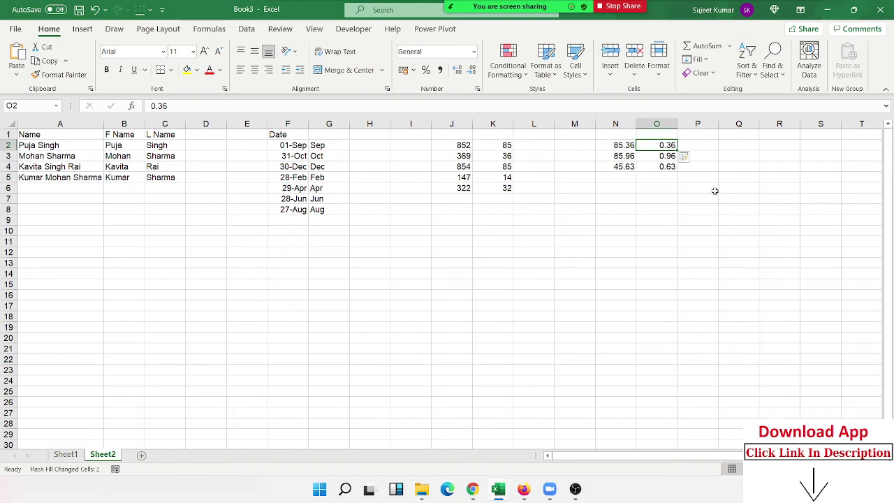
Clear the column K results and add 85 and 32514 in J7:J8.
drag(492, 208, 499, 138)
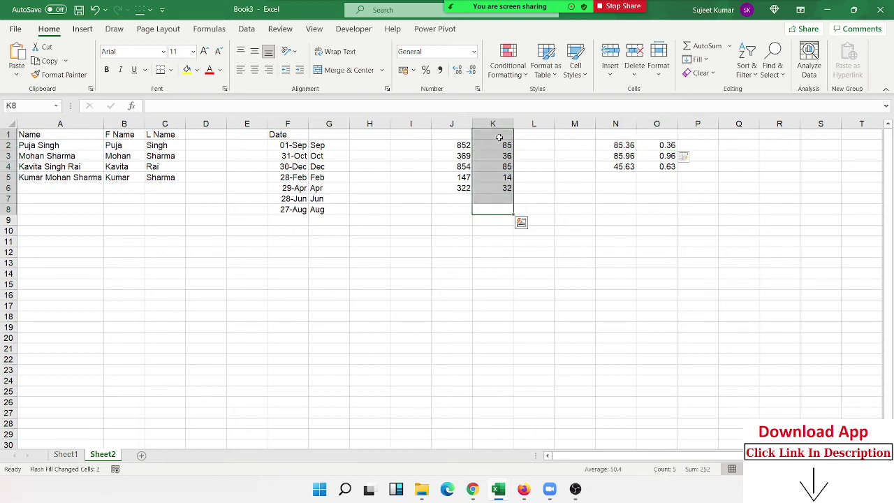
key(Delete)
key(shift+Down)
key(shift+Down)
key(shift+Down)
key(shift+Down)
key(shift+Down)
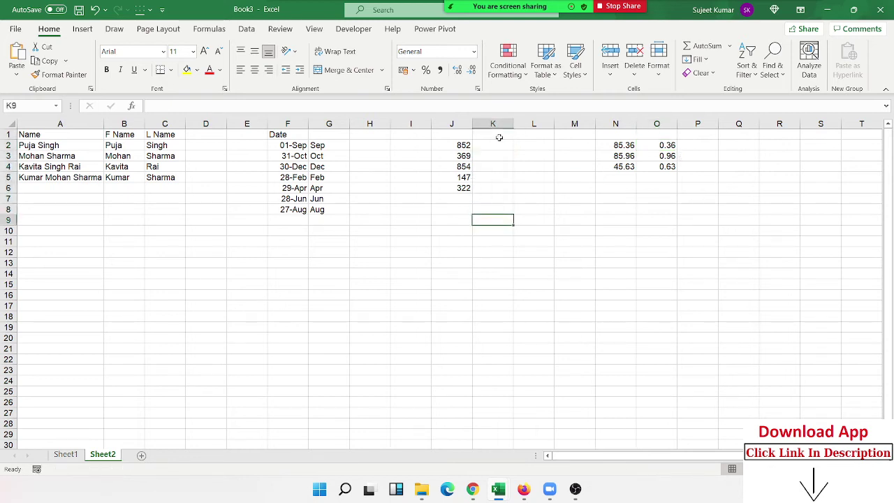
key(Left)
key(Up)
text(85)
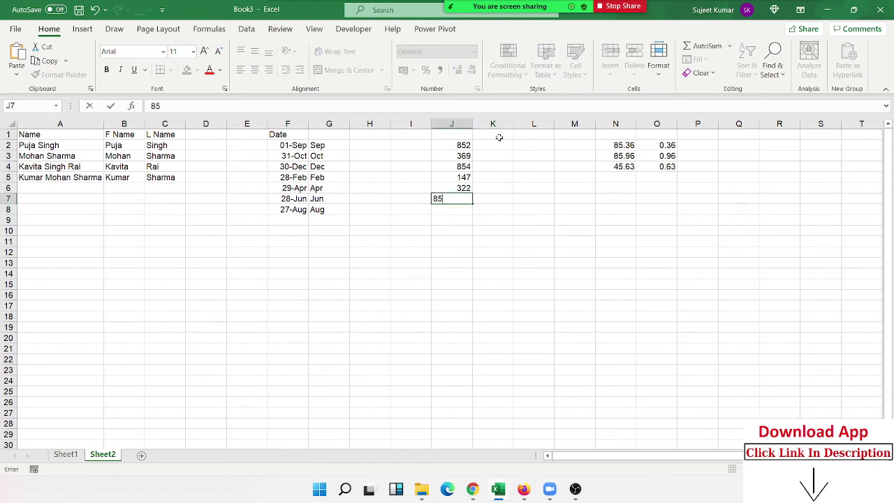
key(Return)
text(325)
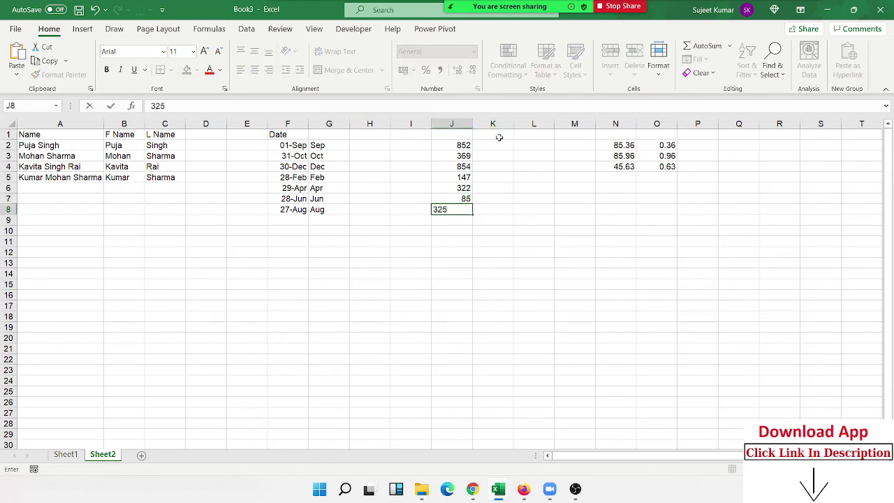
text(14)
key(Return)
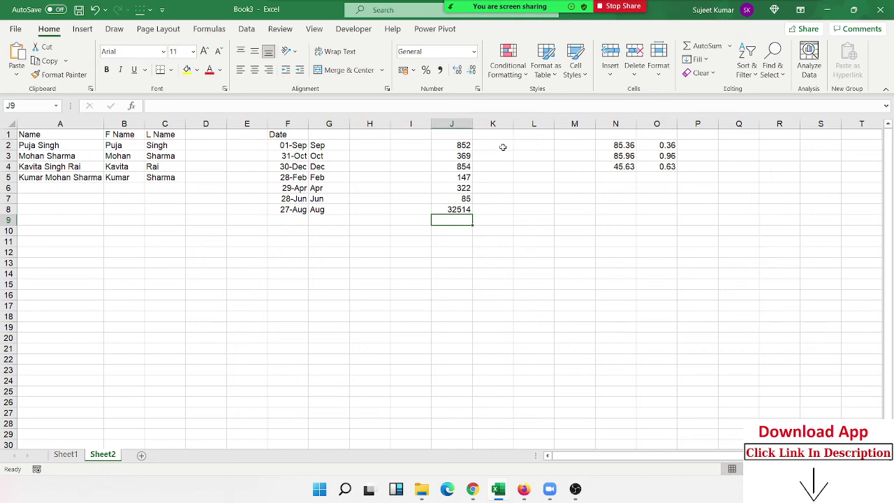
Retest Flash Fill with 85 in K2, check K7, then undo the results.
click(502, 146)
text(85)
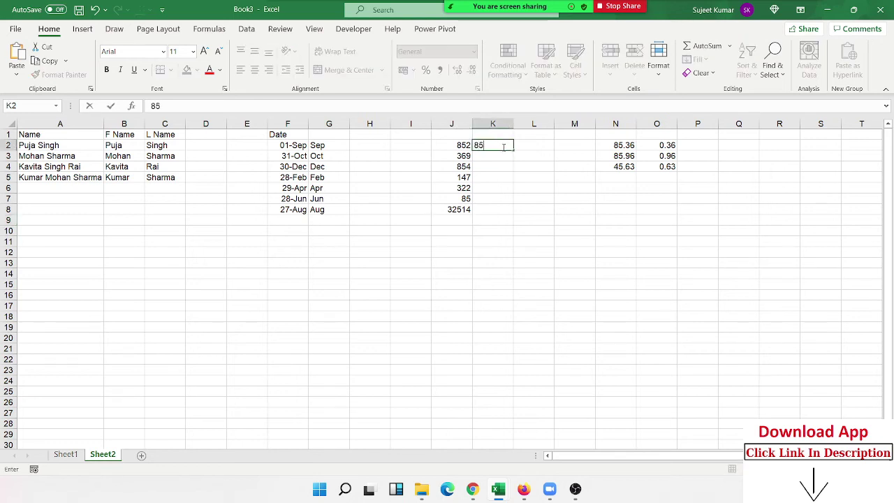
key(ctrl+Return)
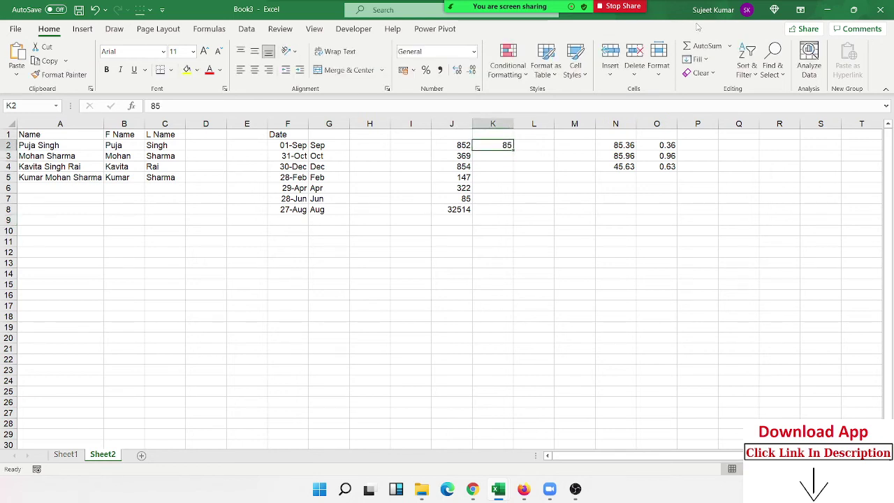
click(700, 73)
click(696, 59)
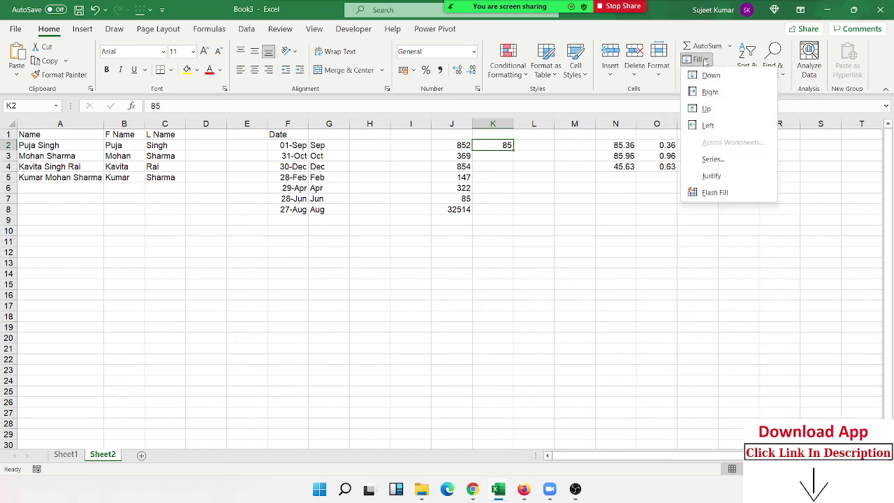
click(724, 192)
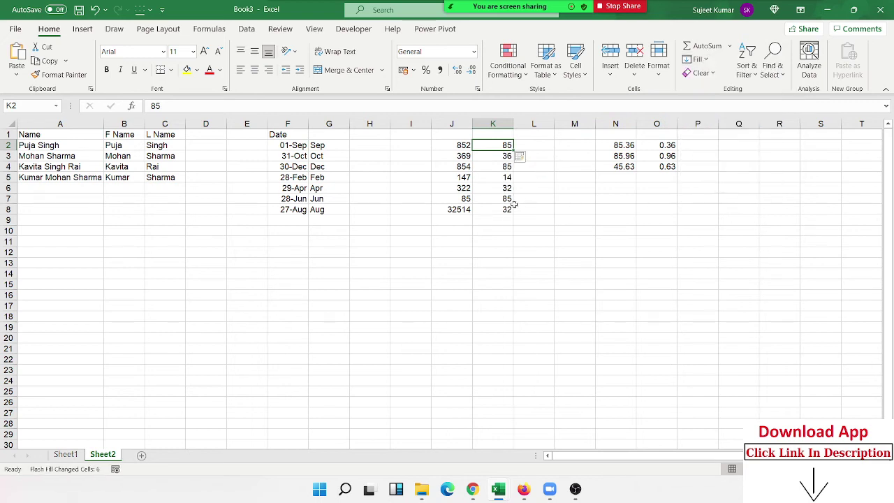
click(490, 200)
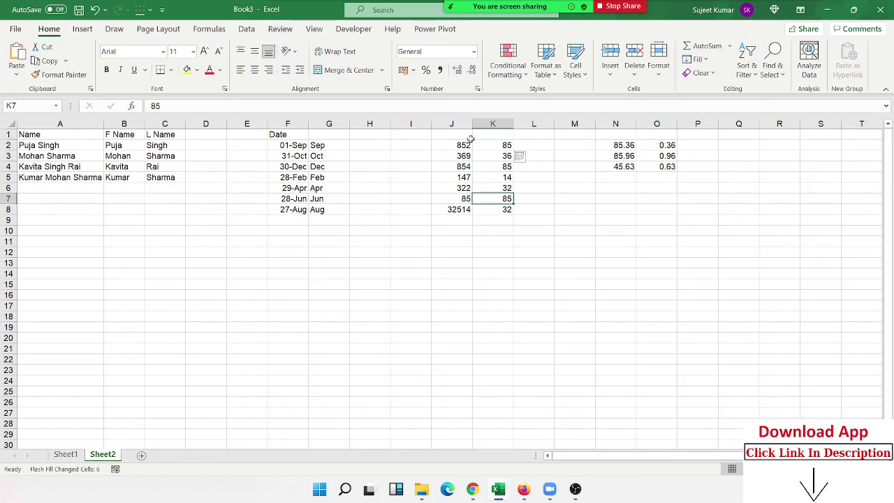
drag(476, 145, 489, 199)
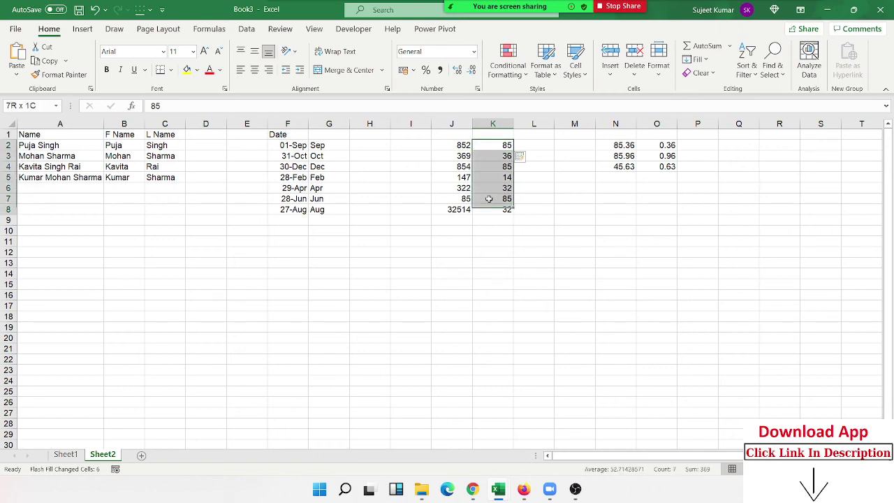
key(ctrl+z)
key(ctrl+z)
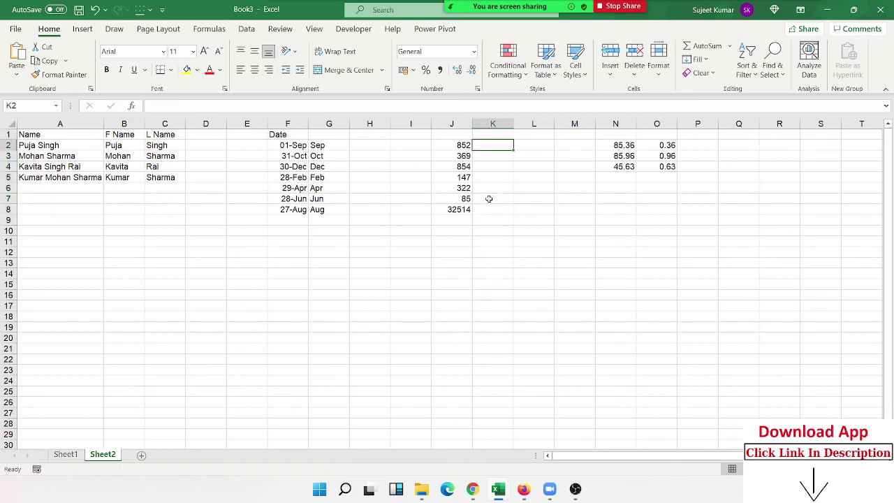
Enter 2 in K2 and Flash Fill the last digits down column K.
text(2)
key(ctrl+Return)
click(698, 60)
click(707, 191)
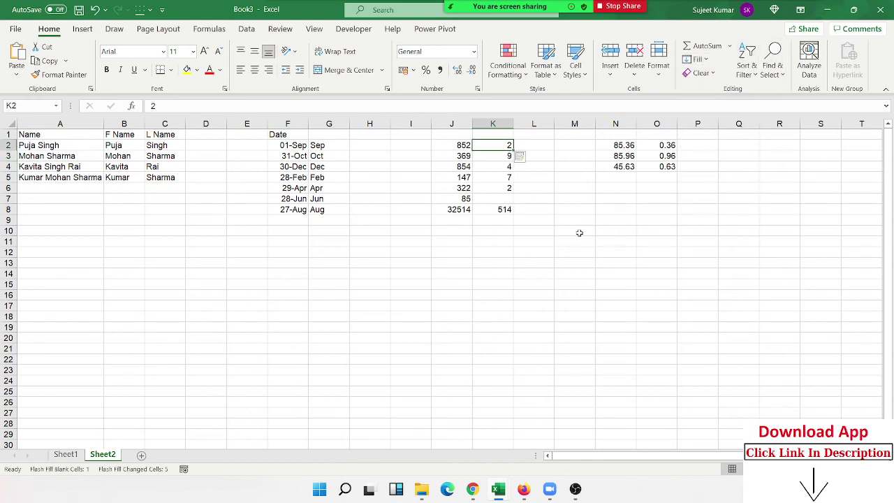
Inspect the results, noting K7 blank beside 85 and 514 beside 32514.
drag(508, 198, 451, 195)
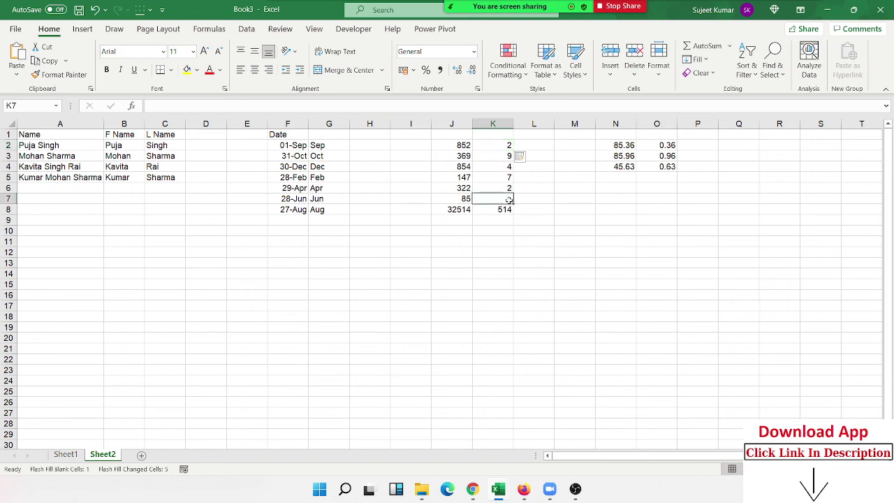
click(464, 189)
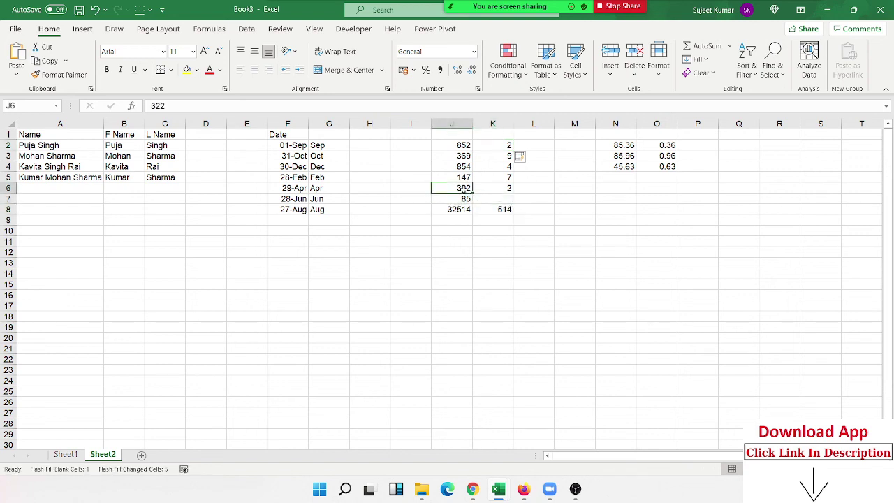
drag(464, 188, 463, 138)
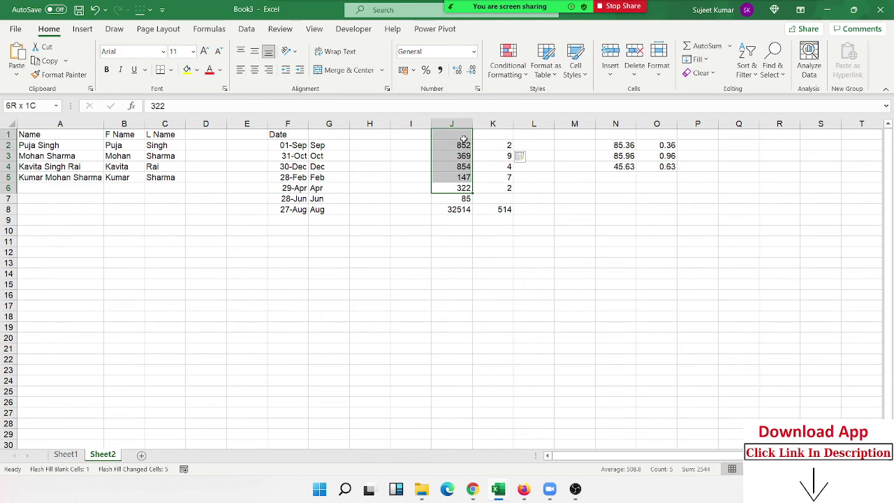
click(508, 188)
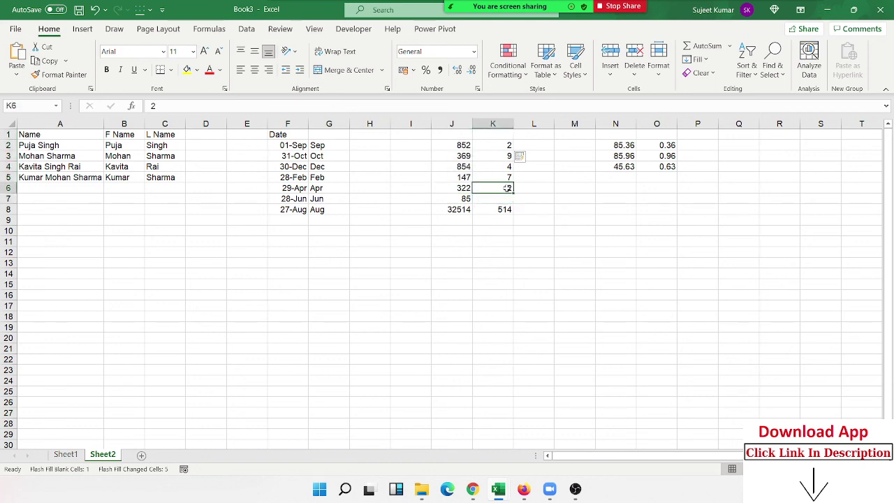
drag(464, 199, 503, 208)
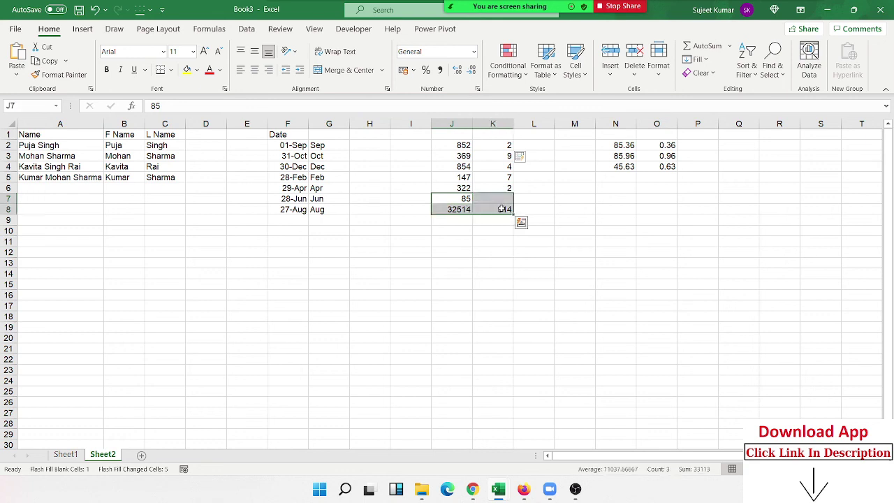